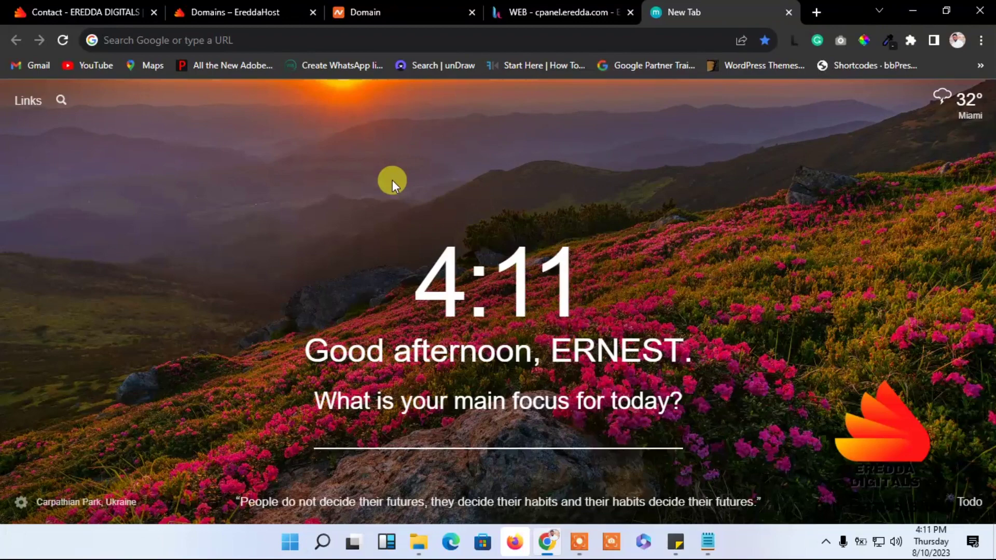
Step: Copy the domain name gigeduco.com from its Namecheap details page, then return to Hestia
{"action": "left_click", "coordinate": [366, 12]}
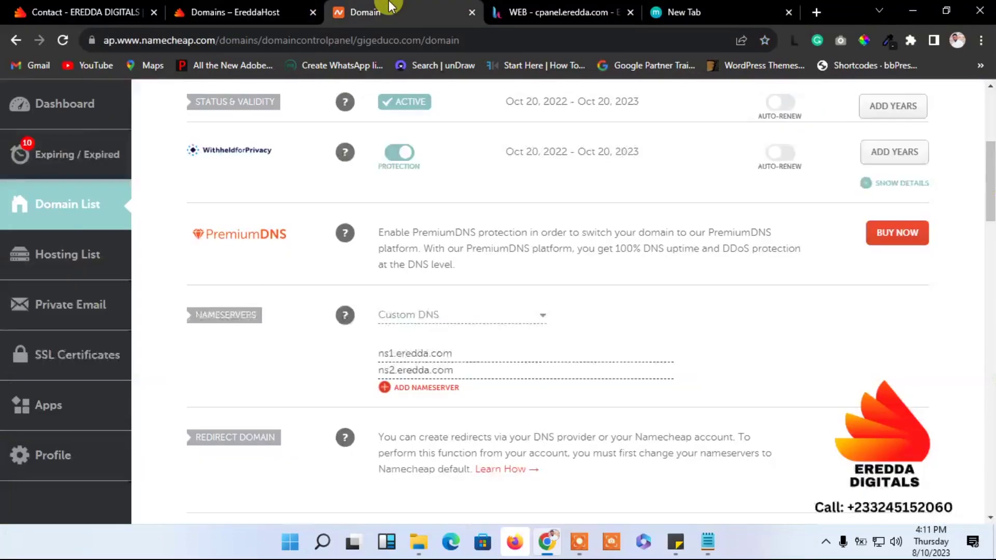
{"action": "left_click_drag", "start_coordinate": [991, 192], "coordinate": [972, 71]}
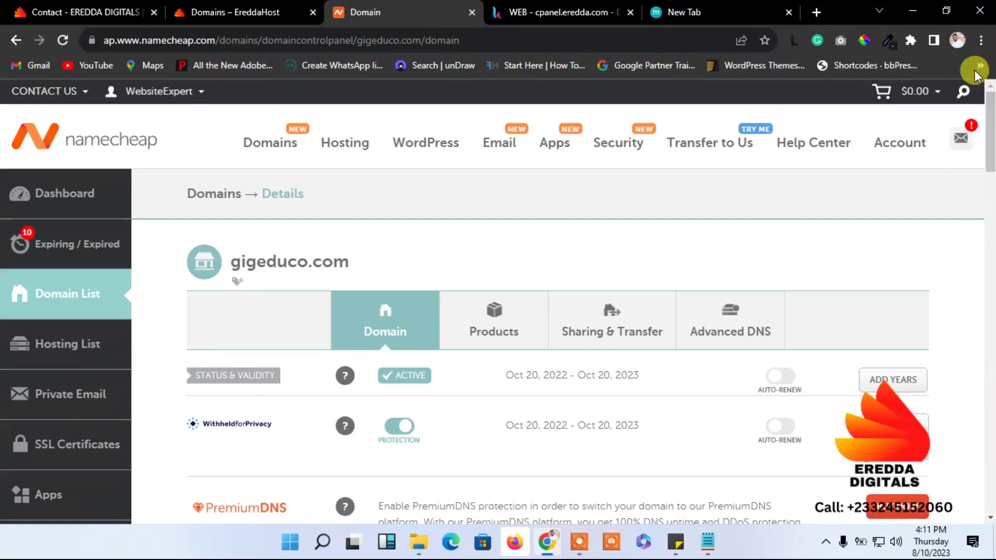
{"action": "left_click_drag", "start_coordinate": [346, 258], "coordinate": [236, 264]}
{"action": "right_click", "coordinate": [229, 264]}
{"action": "left_click", "coordinate": [245, 275]}
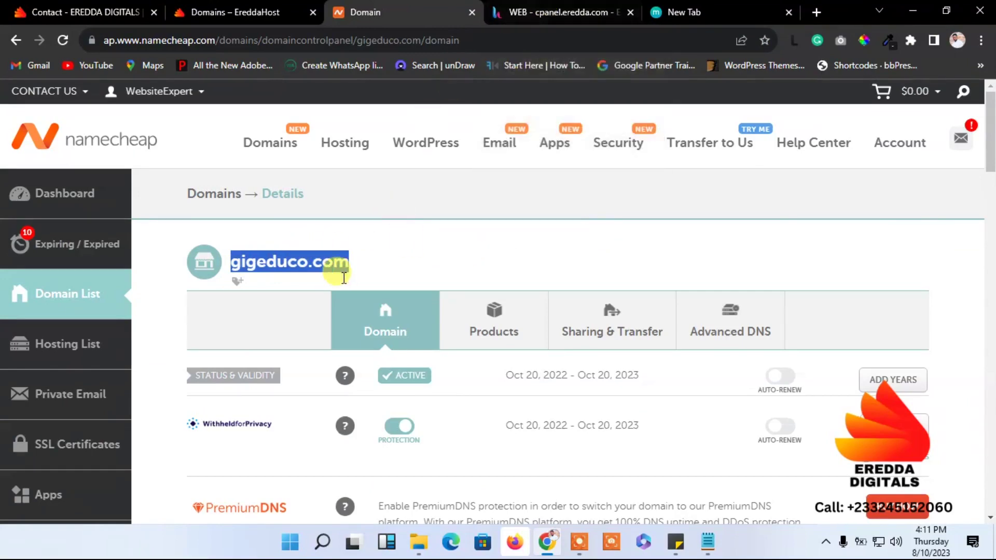
{"action": "left_click", "coordinate": [561, 9]}
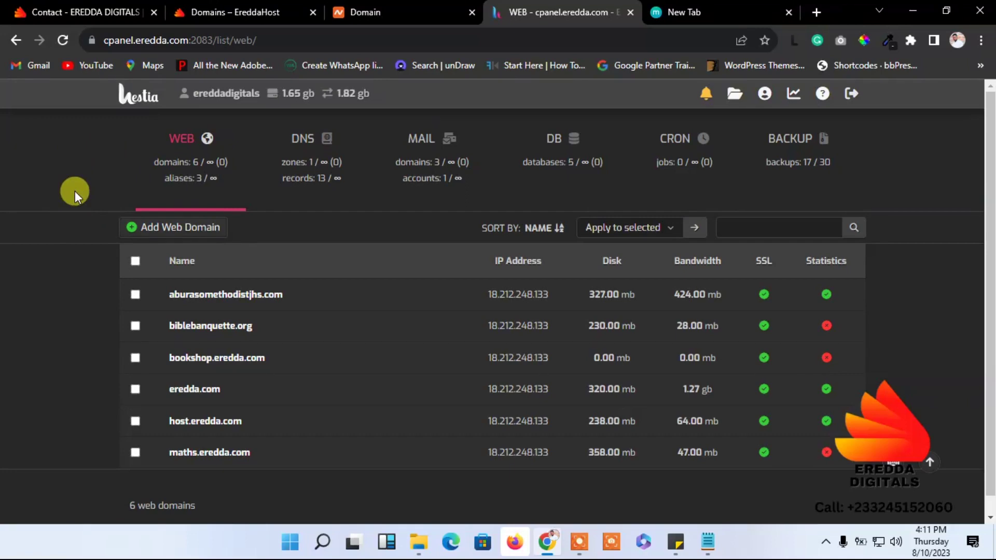
Step: Add web domain gigeduco.com with DNS Support and Mail Support enabled
{"action": "left_click", "coordinate": [67, 37]}
{"action": "left_click", "coordinate": [168, 234]}
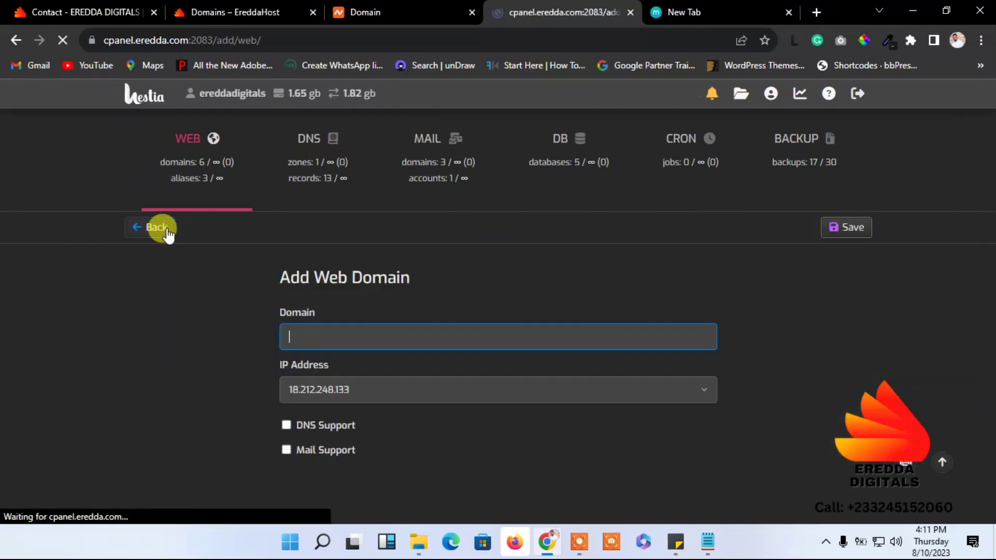
{"action": "key", "text": "ctrl+v"}
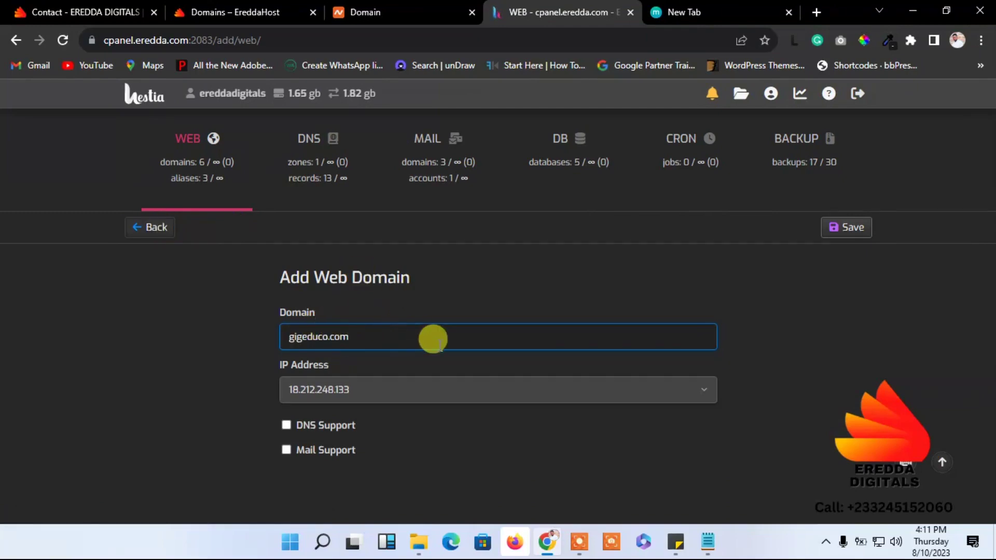
{"action": "left_click", "coordinate": [287, 426]}
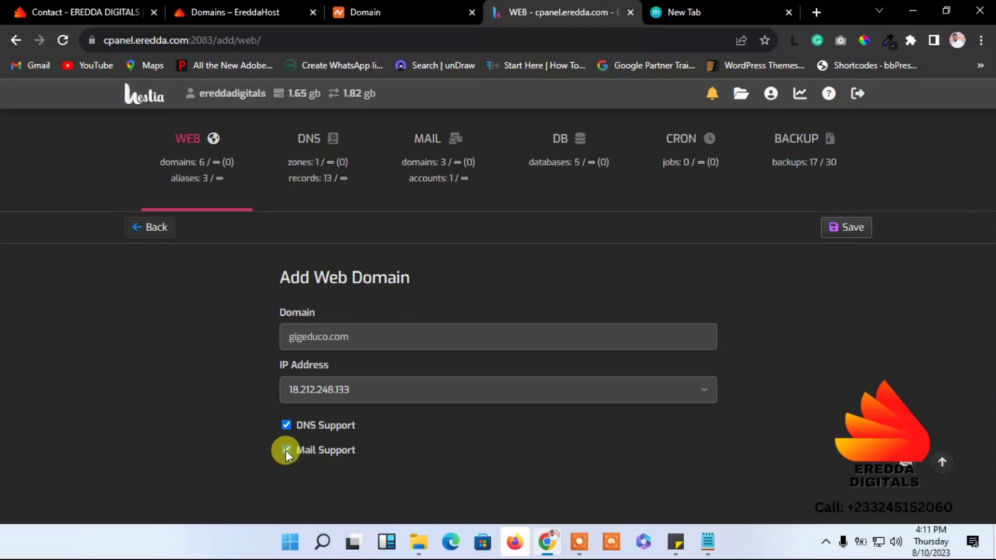
{"action": "left_click", "coordinate": [843, 228]}
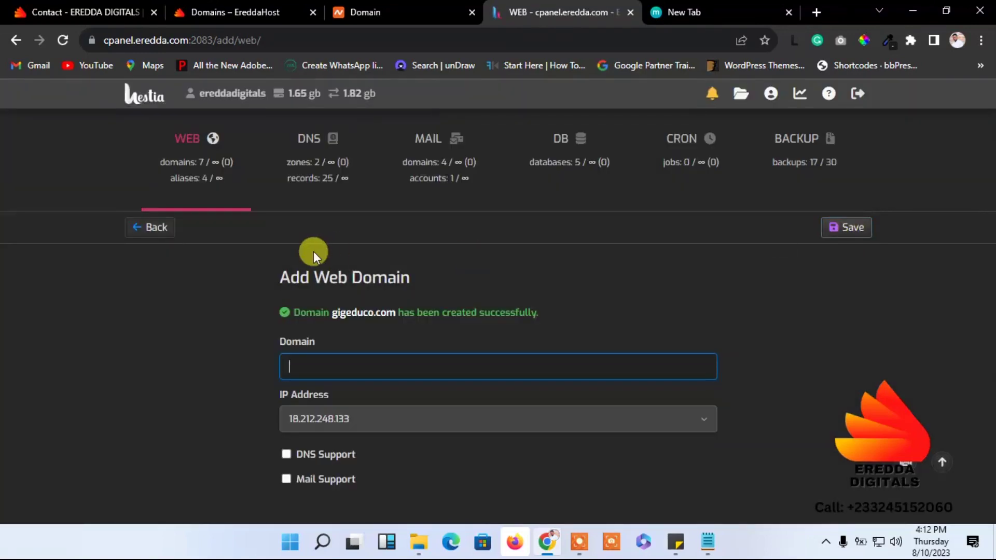
Step: Return to the web domains list, where gigeduco.com now appears without SSL
{"action": "left_click", "coordinate": [161, 229]}
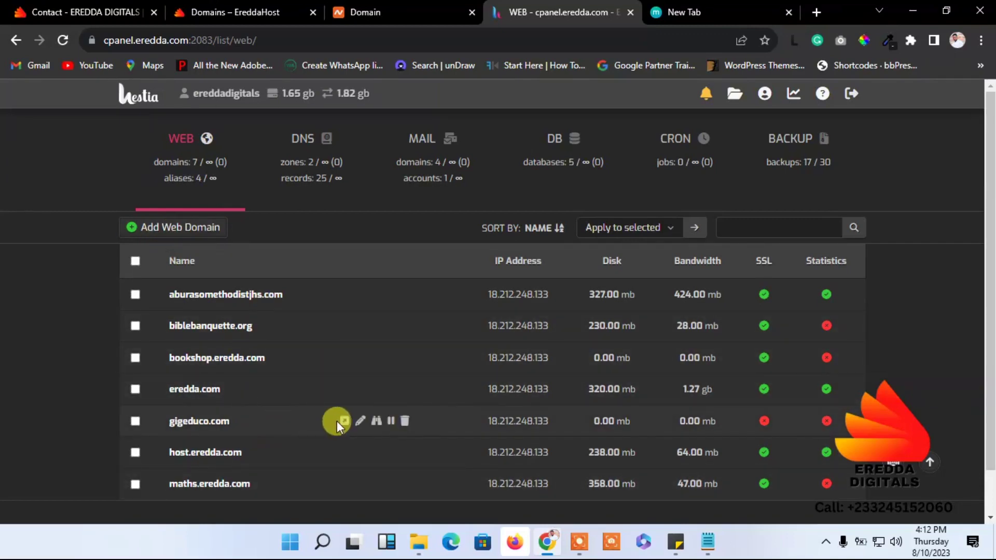
{"action": "left_click", "coordinate": [345, 421]}
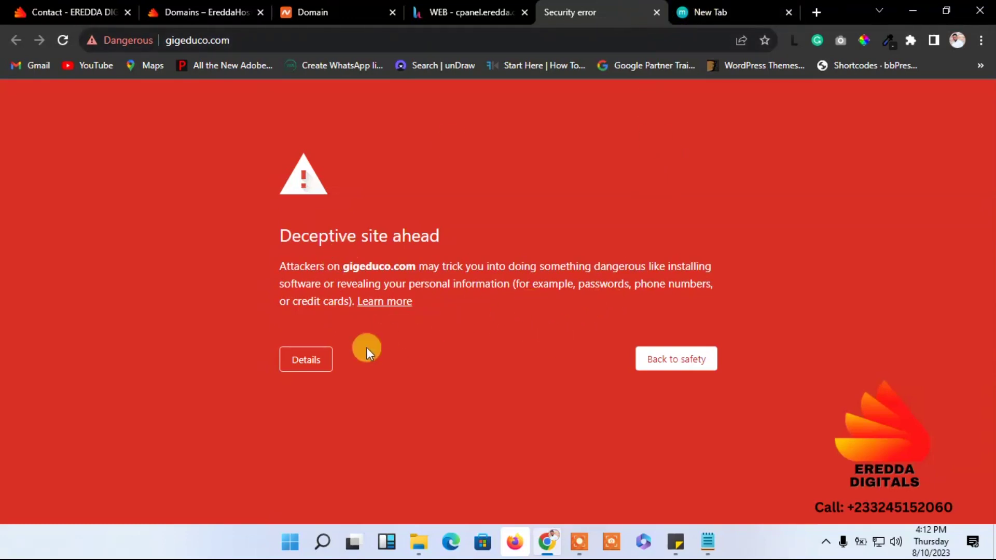
{"action": "left_click", "coordinate": [655, 12]}
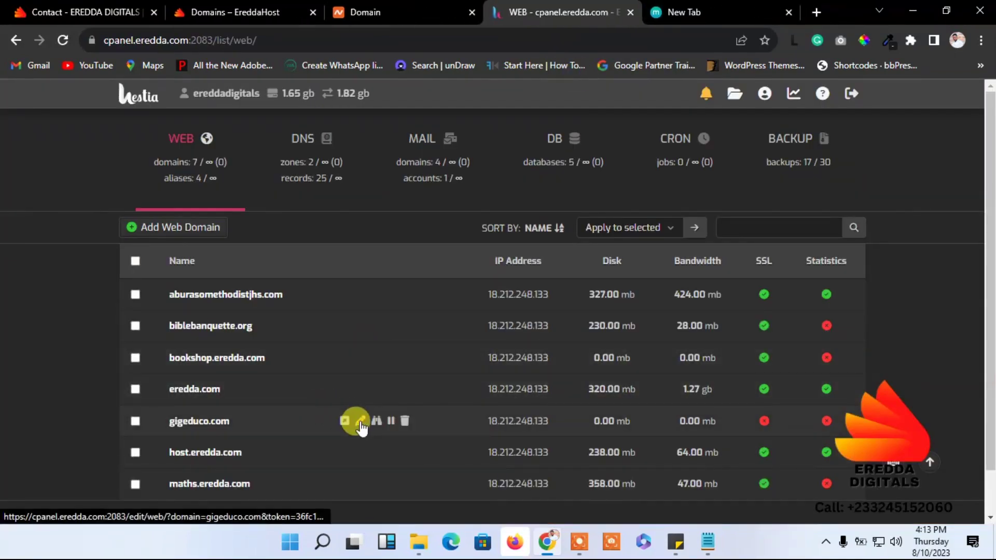
Step: Copy gigeduco.com from the Hestia domain list and launch Microsoft Edge
{"action": "left_click", "coordinate": [363, 422]}
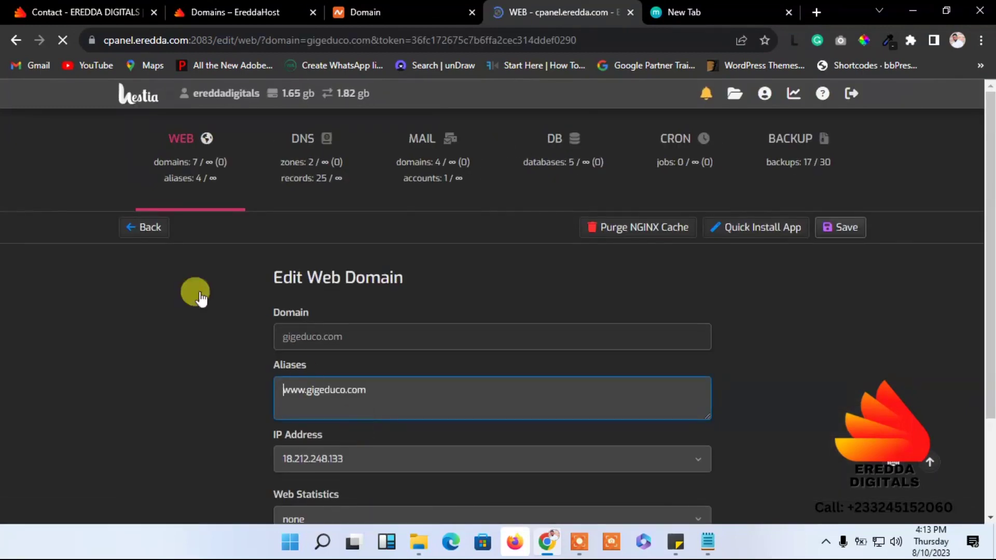
{"action": "left_click", "coordinate": [16, 40]}
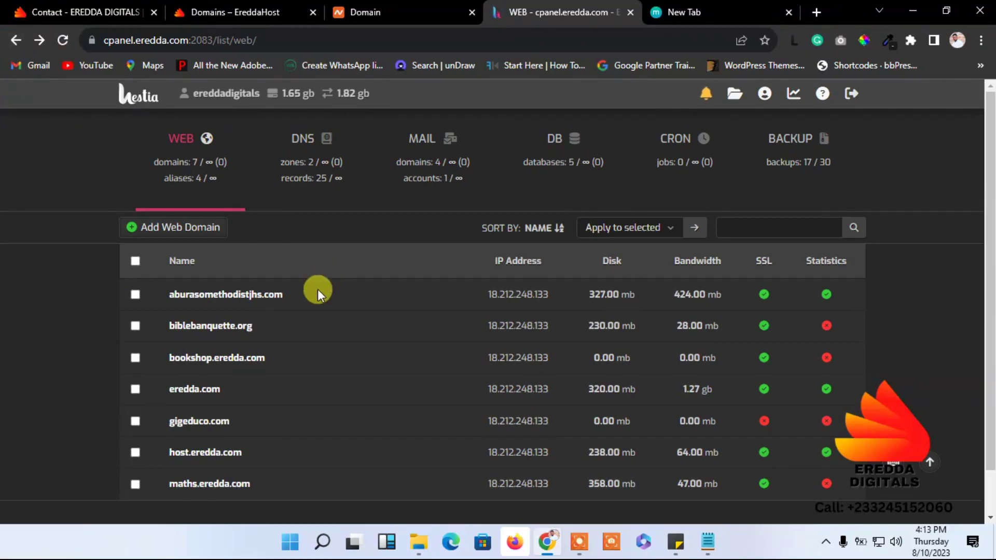
{"action": "left_click_drag", "start_coordinate": [236, 423], "coordinate": [168, 424]}
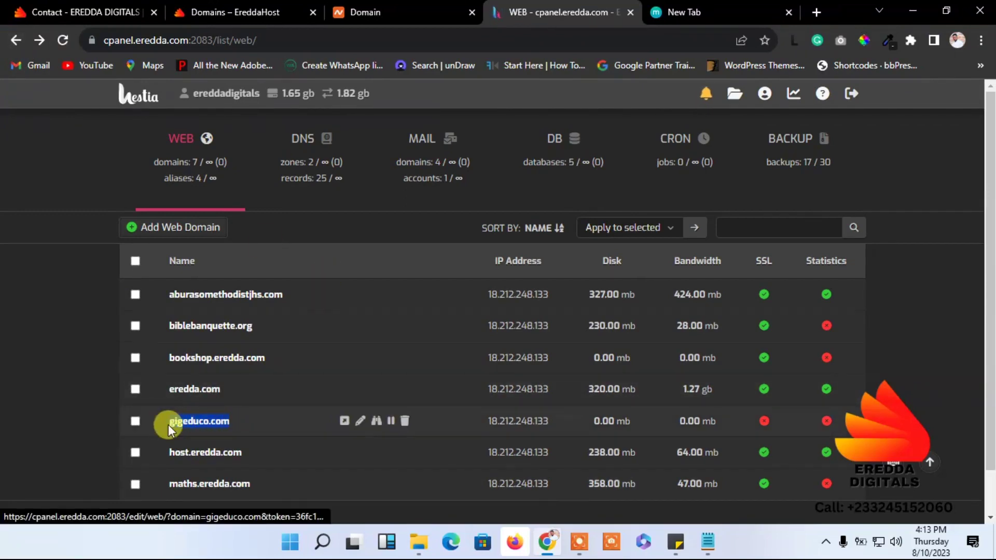
{"action": "right_click", "coordinate": [168, 425]}
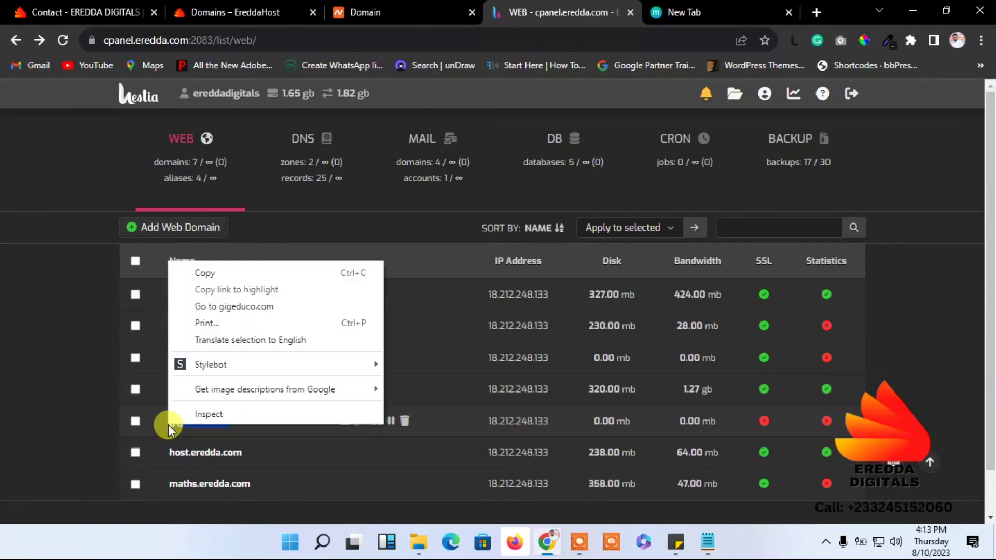
{"action": "left_click", "coordinate": [216, 274]}
{"action": "left_click", "coordinate": [450, 543]}
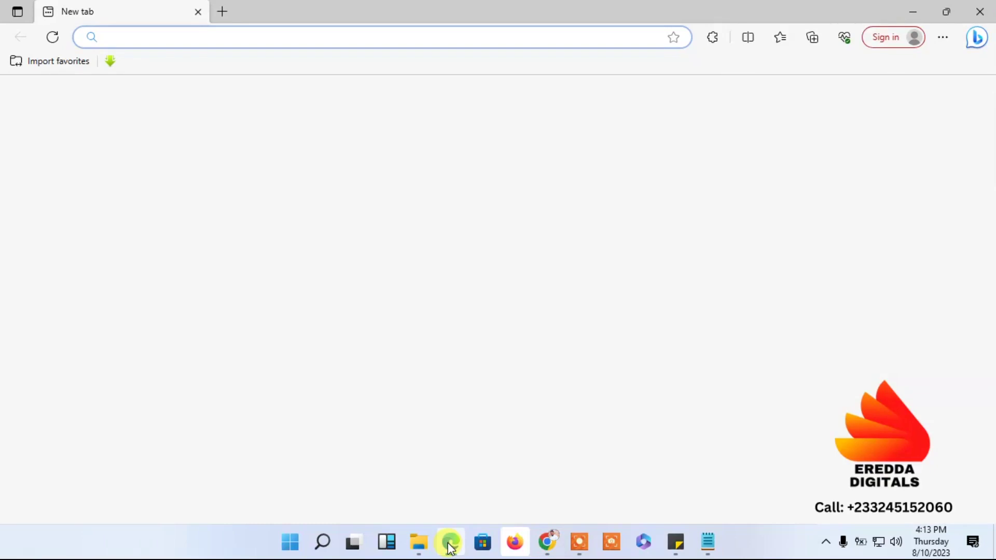
Step: Load gigeduco.com in Edge, showing its under-construction page
{"action": "key", "text": "ctrl+v"}
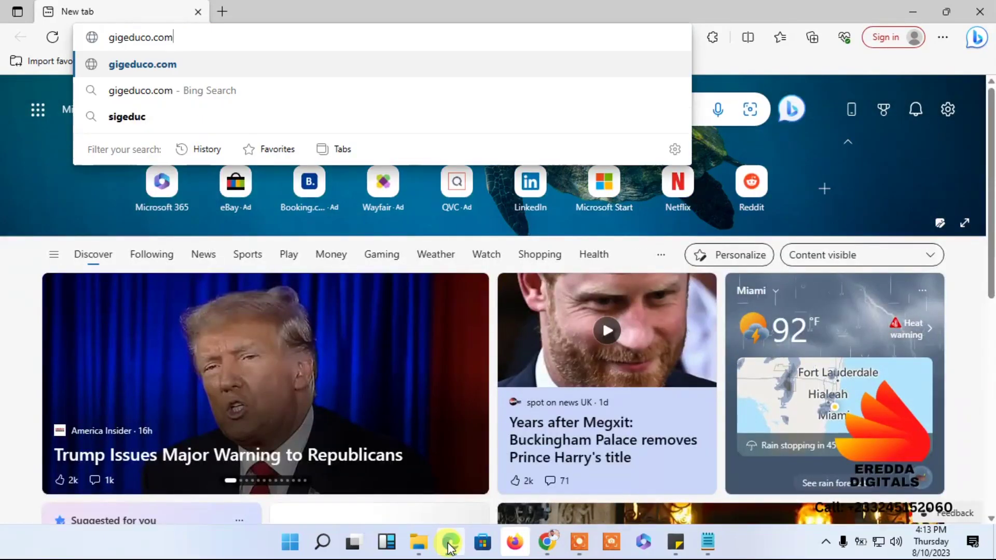
{"action": "key", "text": "Return"}
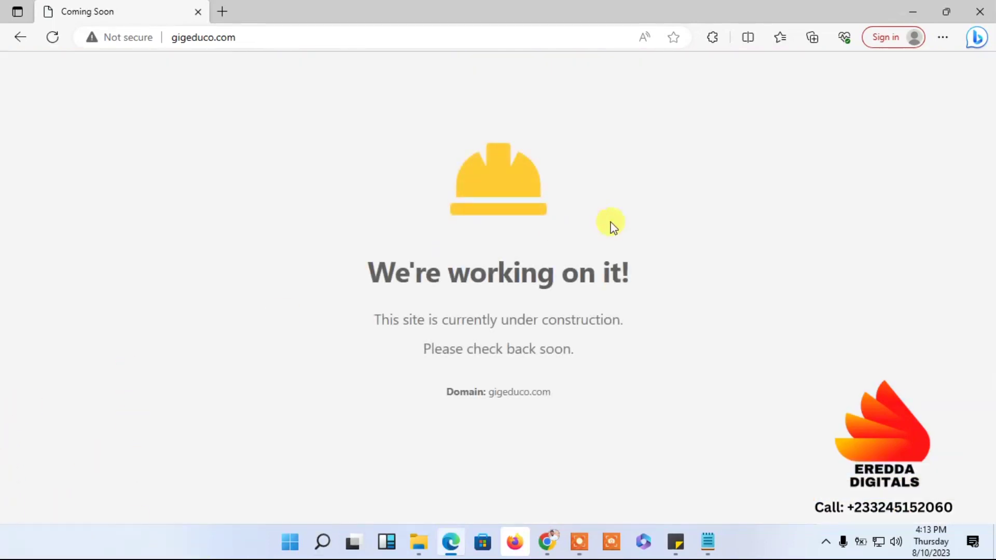
{"action": "left_click", "coordinate": [914, 12]}
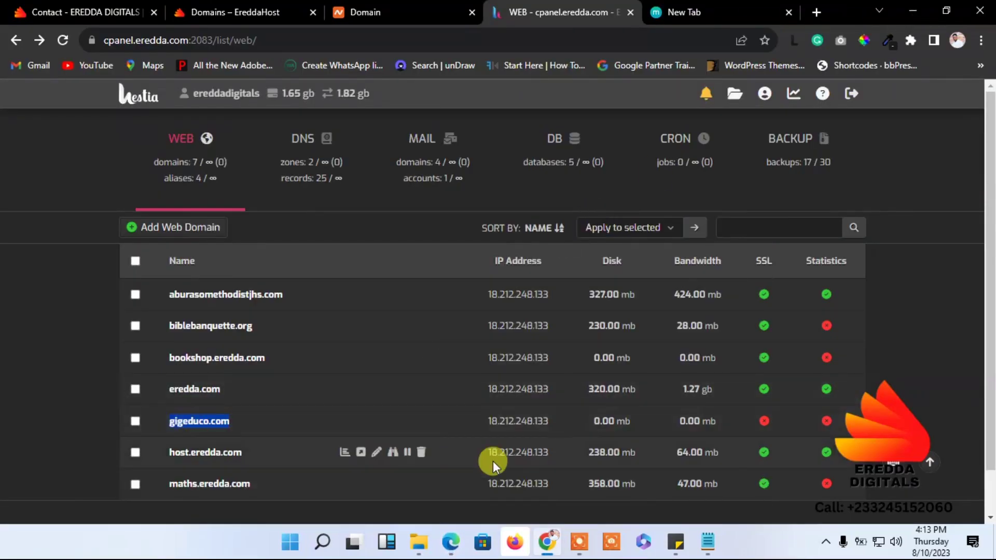
{"action": "left_click", "coordinate": [447, 554]}
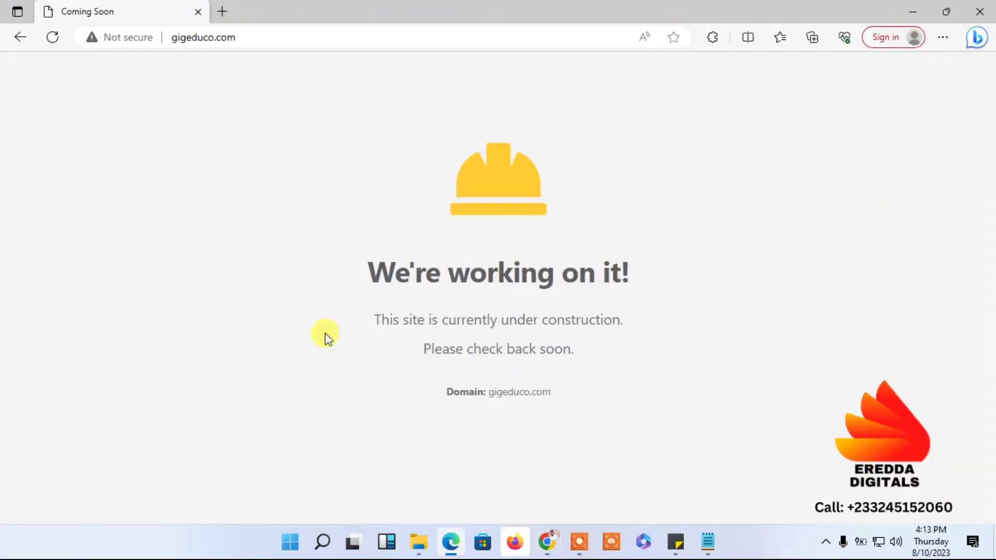
Step: Confirm the site's connection is Not secure, then minimize Edge back to Hestia
{"action": "left_click", "coordinate": [126, 40]}
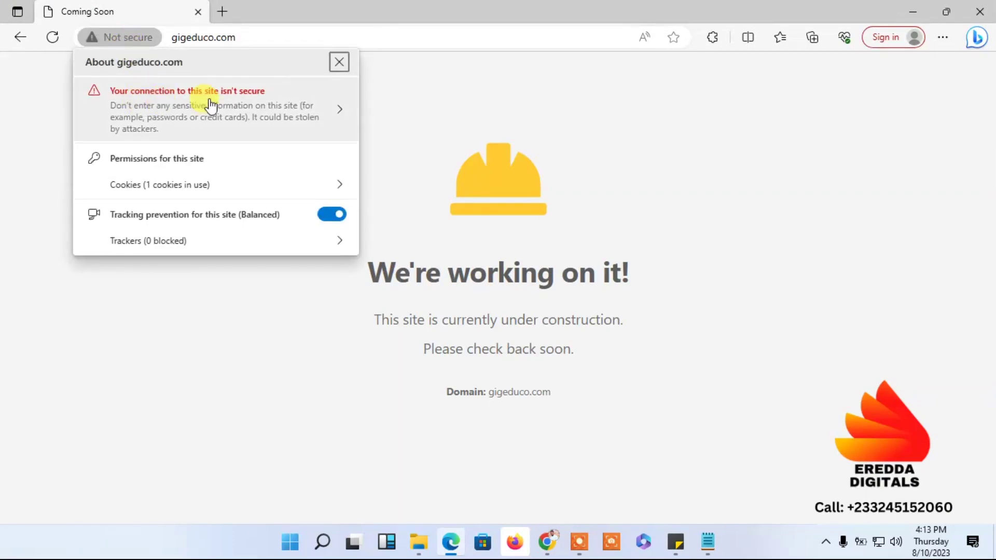
{"action": "left_click", "coordinate": [466, 117]}
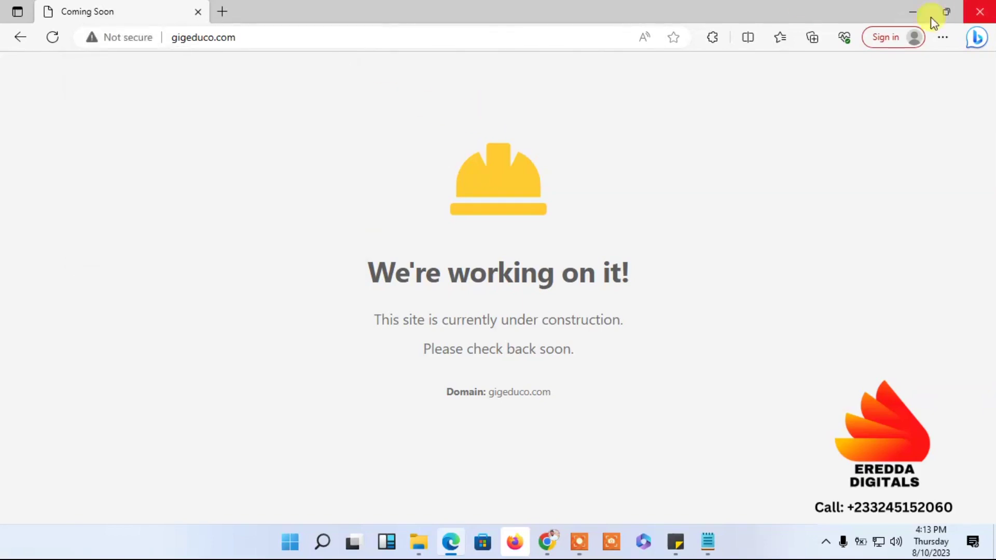
{"action": "left_click", "coordinate": [913, 13]}
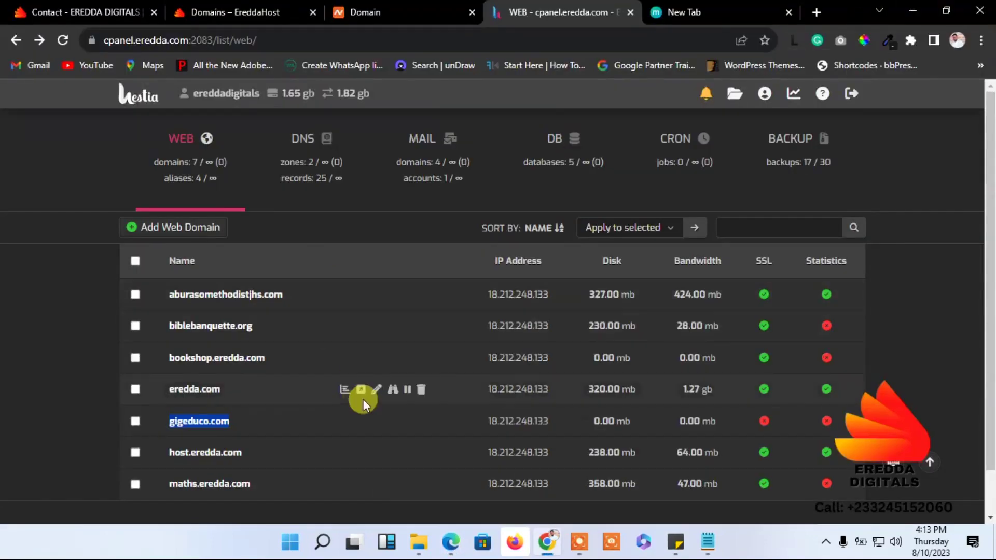
Step: Enable SSL for gigeduco.com using a Let's Encrypt certificate and save the settings
{"action": "left_click", "coordinate": [6, 392]}
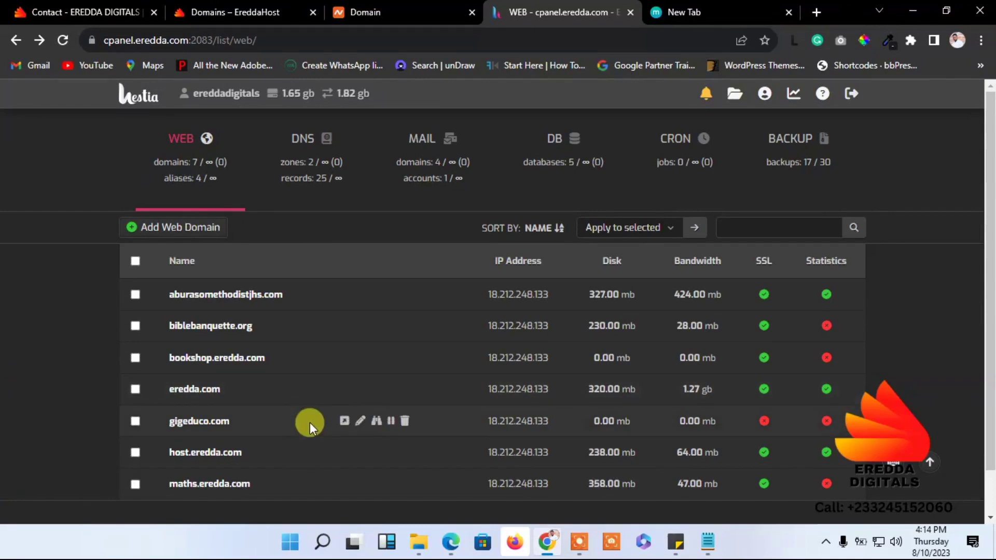
{"action": "left_click", "coordinate": [362, 424]}
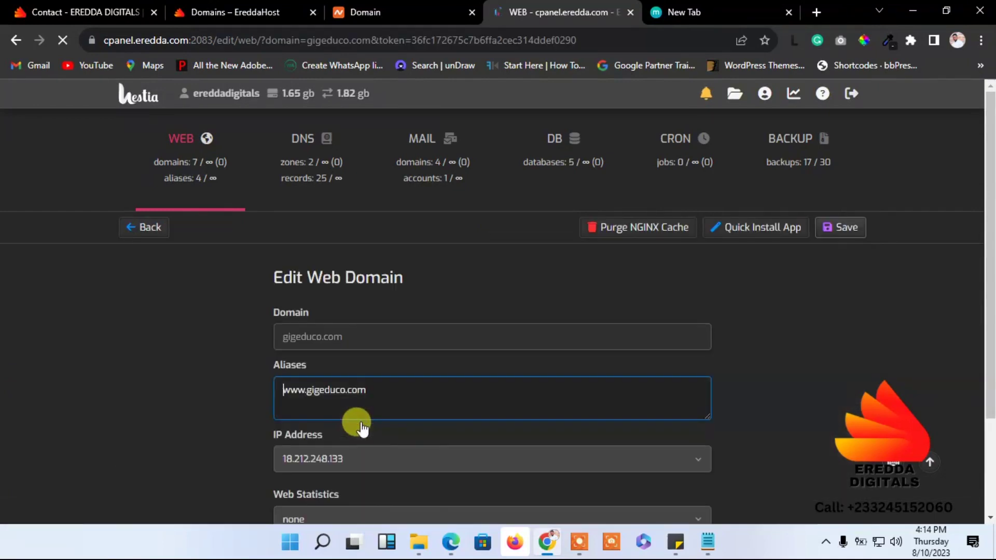
{"action": "scroll", "coordinate": [989, 292], "scroll_direction": "down", "scroll_amount": 3}
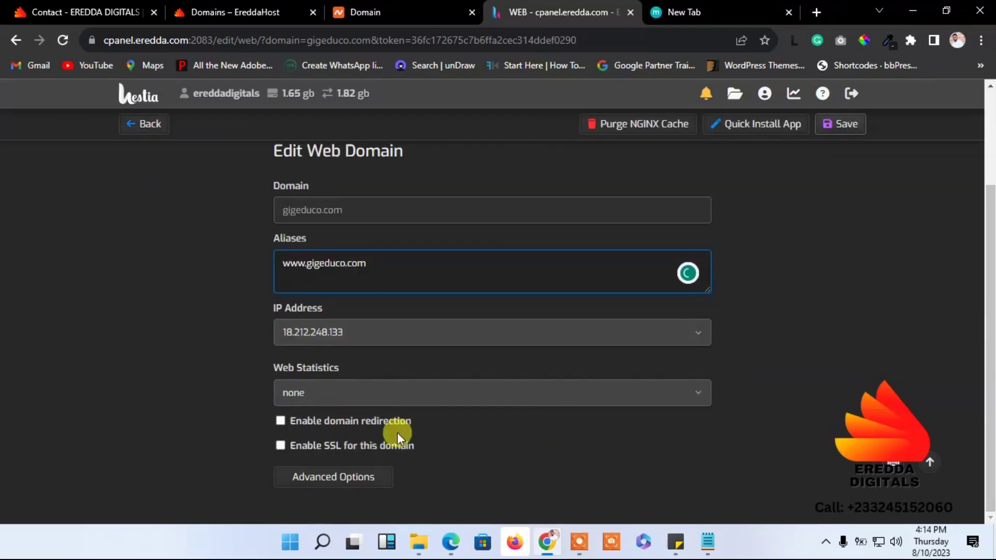
{"action": "left_click", "coordinate": [281, 446]}
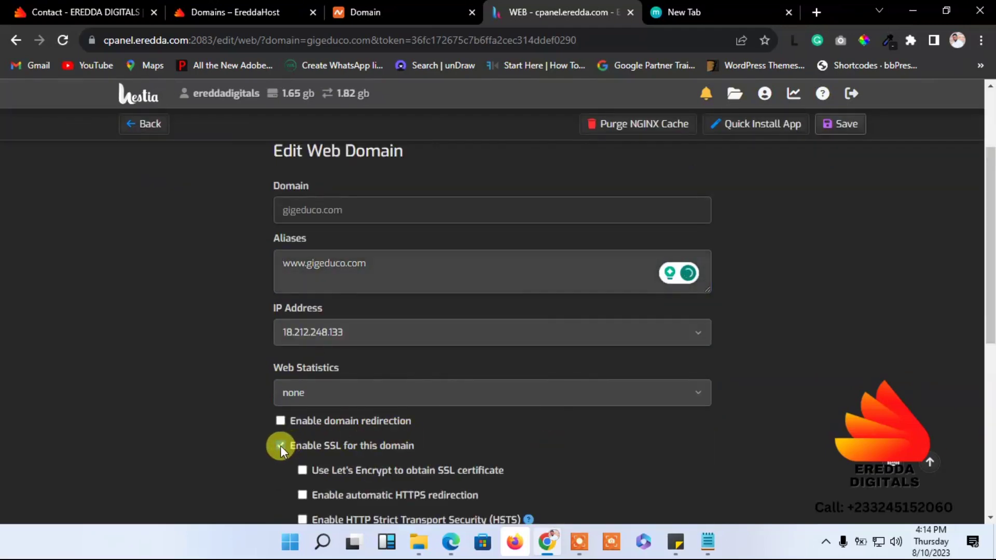
{"action": "left_click", "coordinate": [301, 470]}
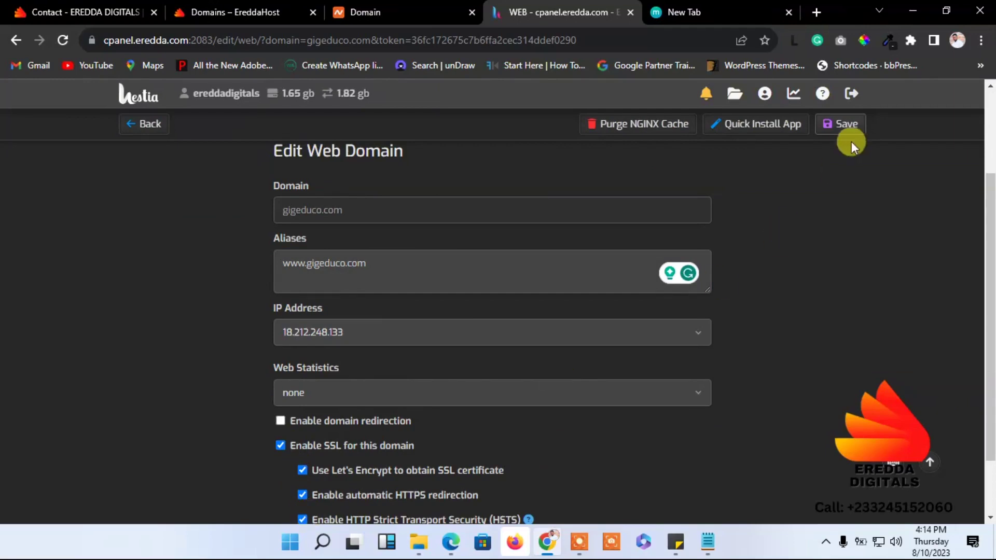
{"action": "left_click", "coordinate": [841, 125]}
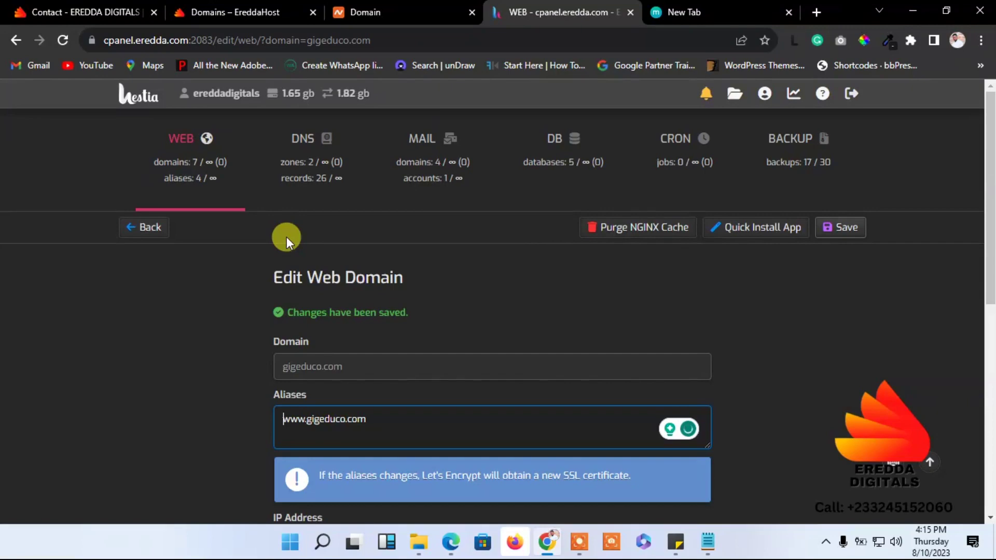
Step: Reload gigeduco.com in Edge, confirm the HTTPS connection is secure, and close Edge
{"action": "left_click", "coordinate": [143, 227]}
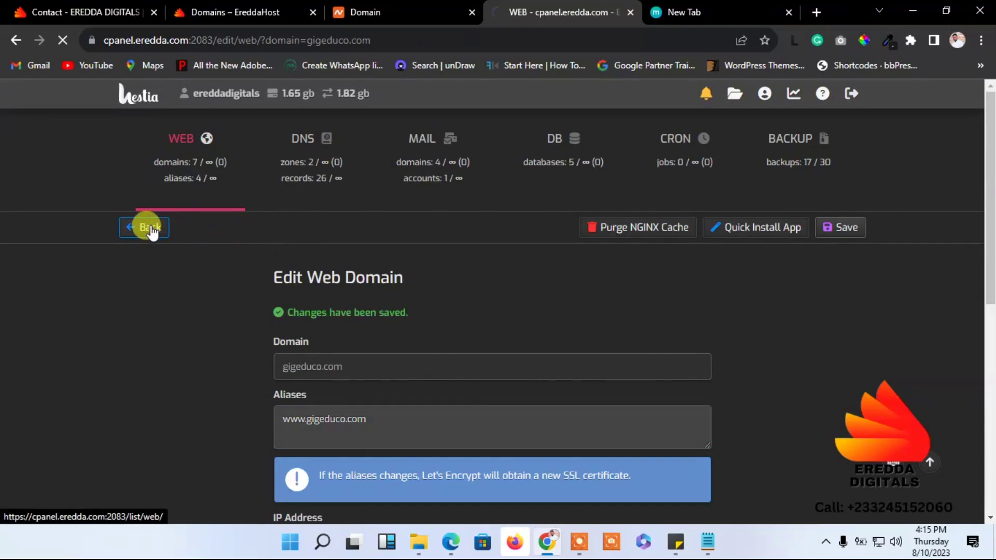
{"action": "left_click", "coordinate": [451, 542]}
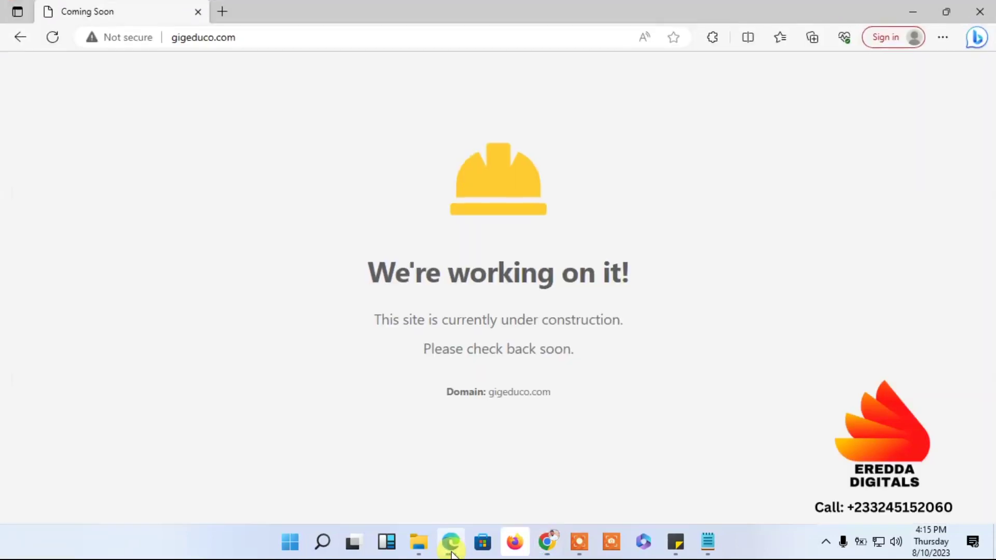
{"action": "left_click", "coordinate": [52, 37]}
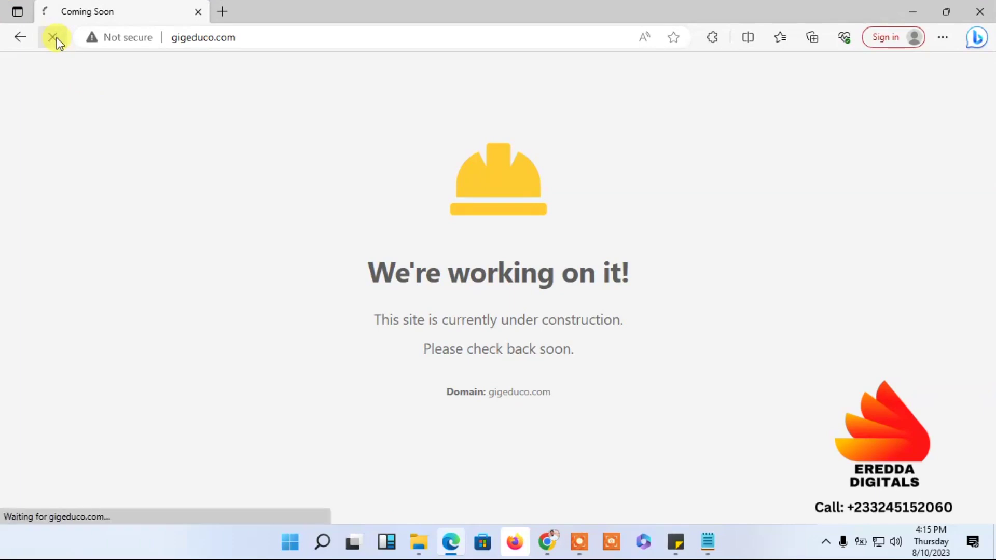
{"action": "left_click", "coordinate": [95, 45]}
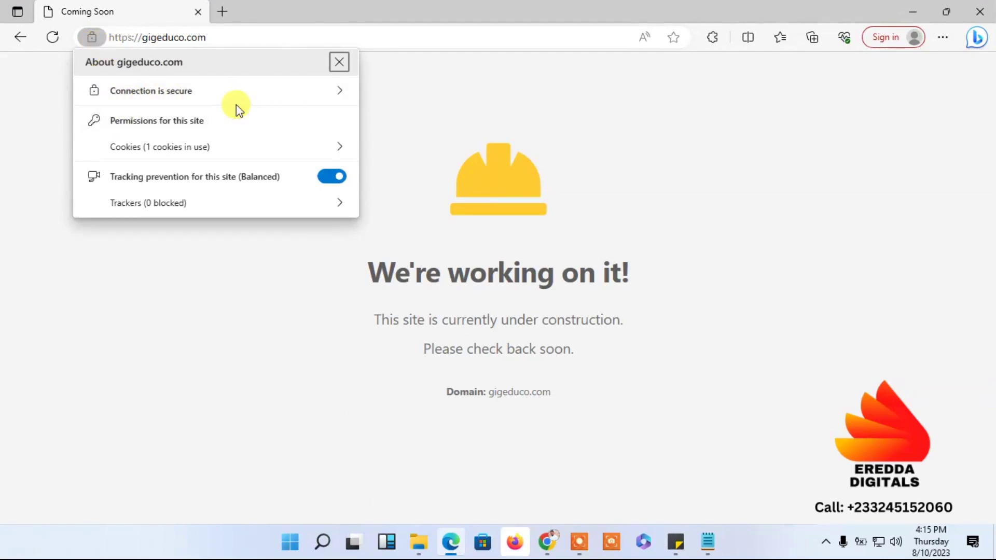
{"action": "left_click", "coordinate": [611, 132]}
{"action": "left_click", "coordinate": [983, 8]}
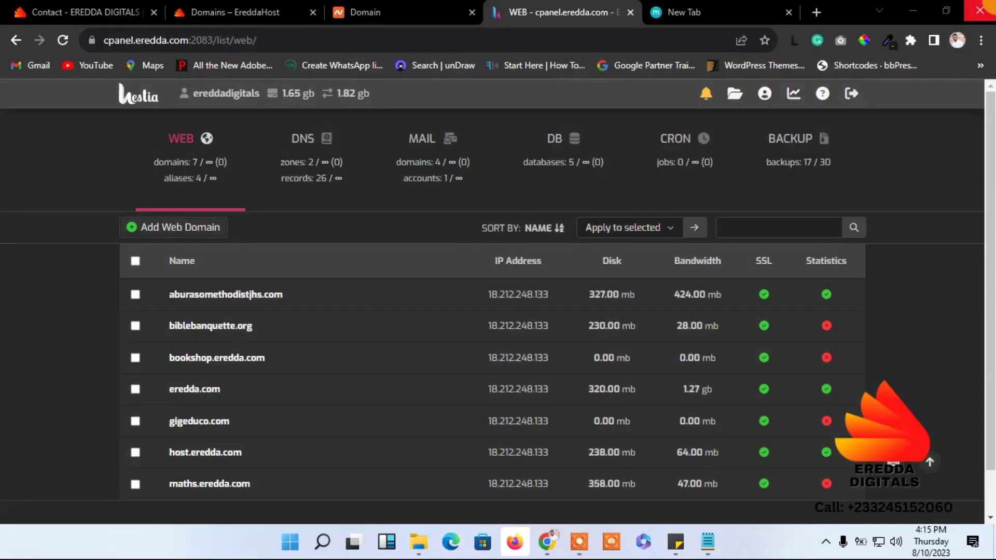